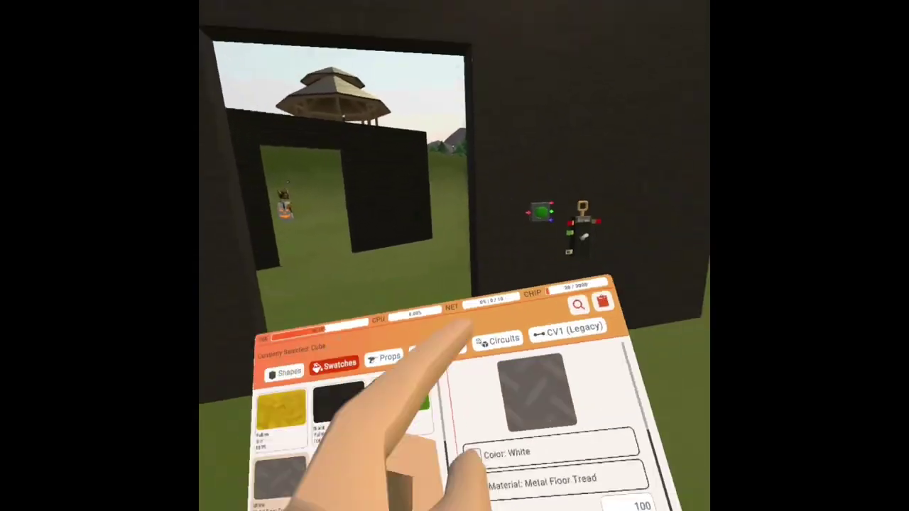
Search the palette for 'gl' and draw a translucent green Glass block into the doorway.
left_click(490, 338)
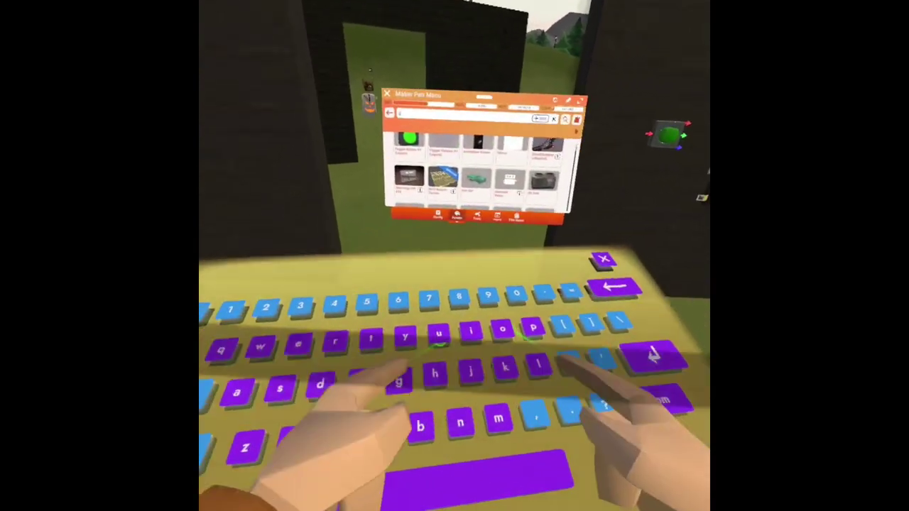
type("l")
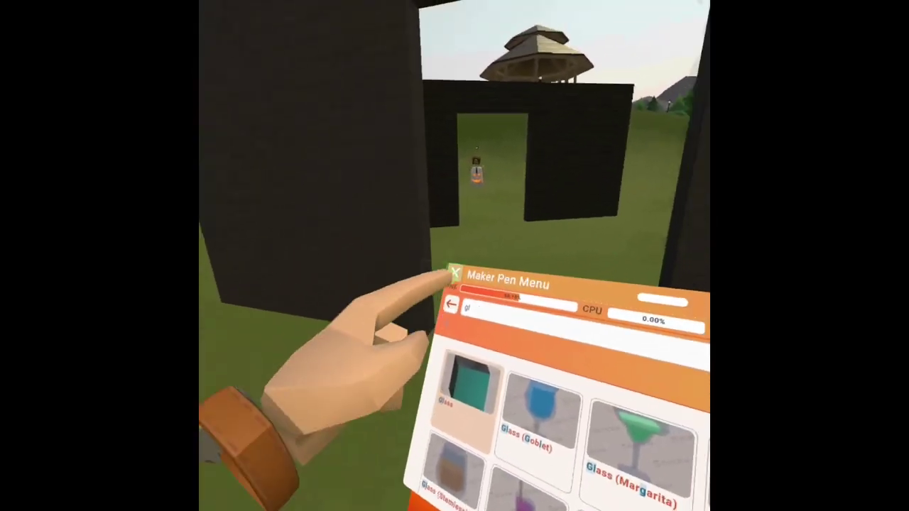
left_click(454, 273)
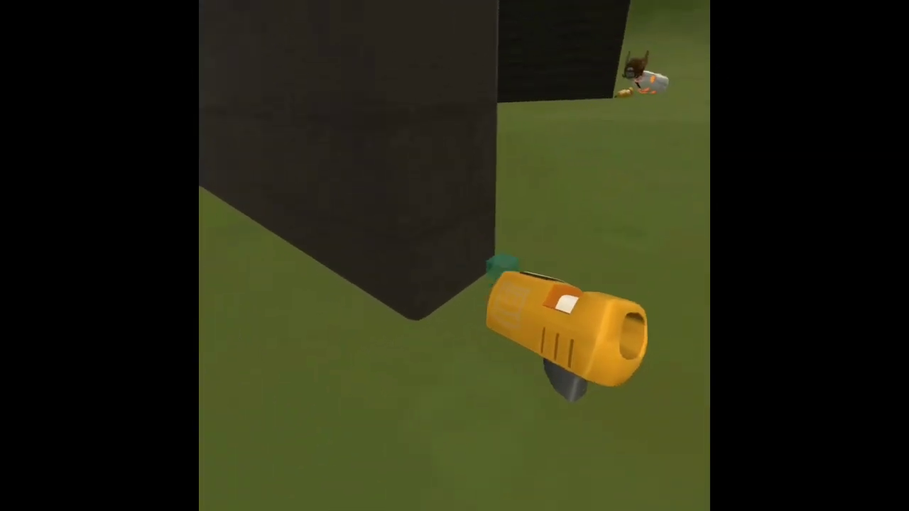
left_click(455, 273)
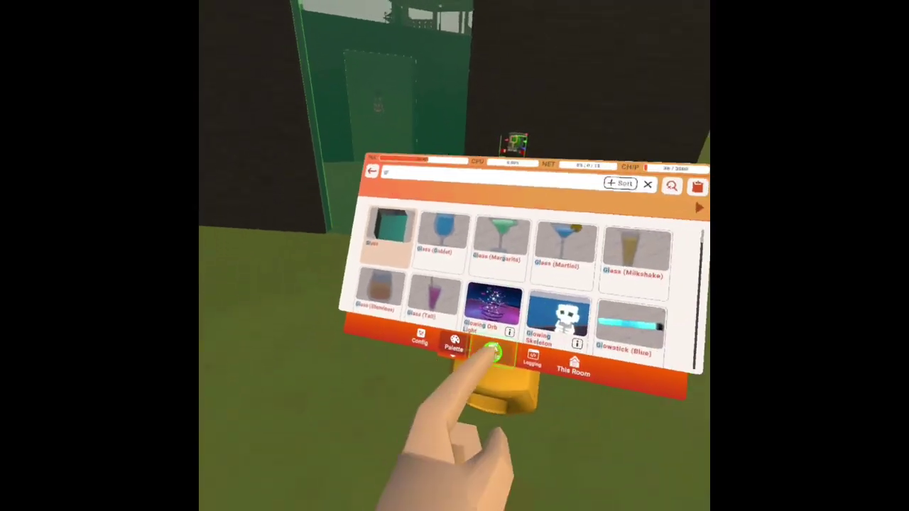
Return to the Glass results in the catalogue, then clear the 'gl' search.
left_click(482, 353)
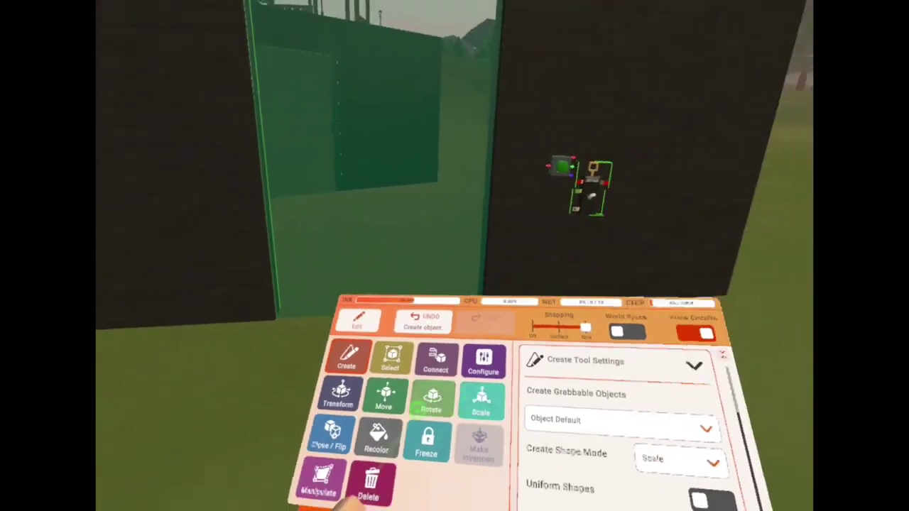
left_click(523, 426)
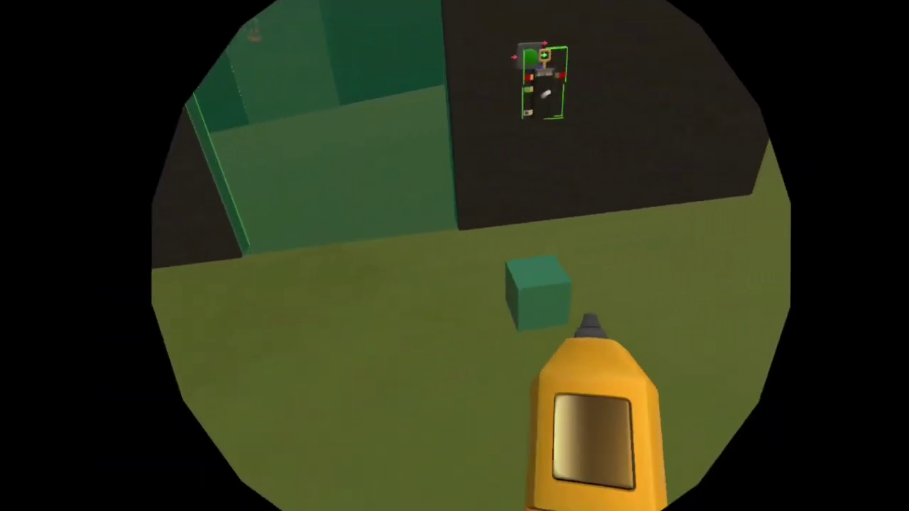
key("Tab")
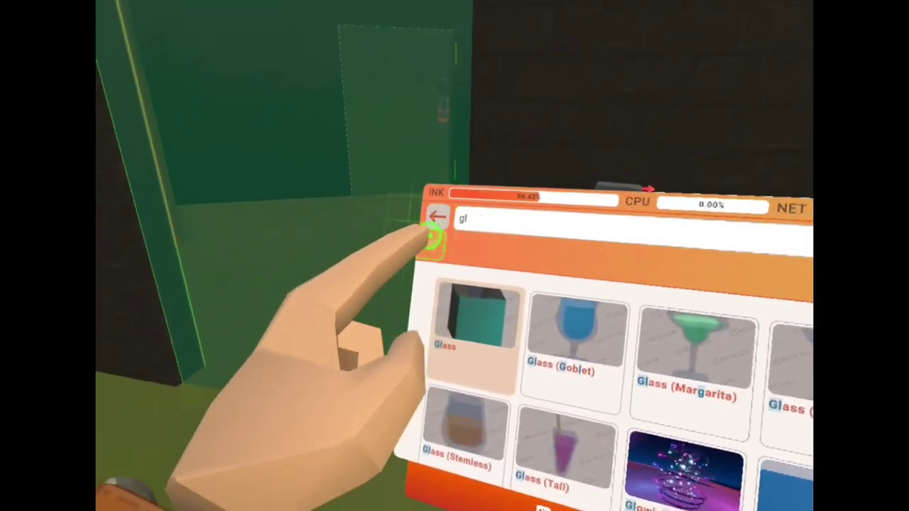
left_click(411, 222)
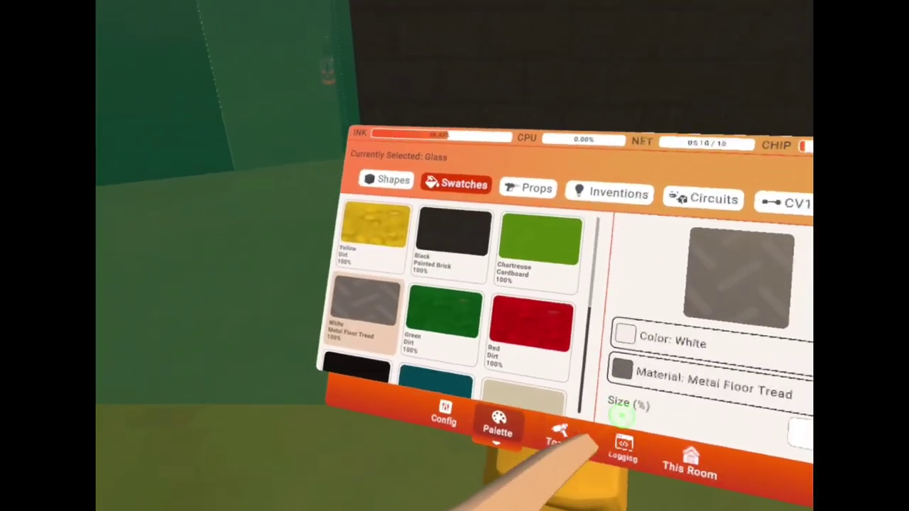
Connect the green glass door to the Animation Gizmo chip with the Connect tool.
left_click(554, 453)
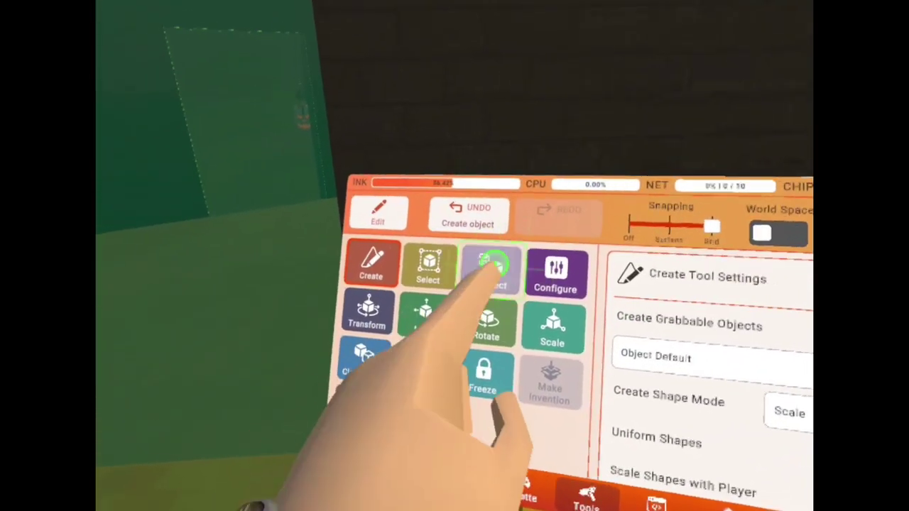
left_click(490, 269)
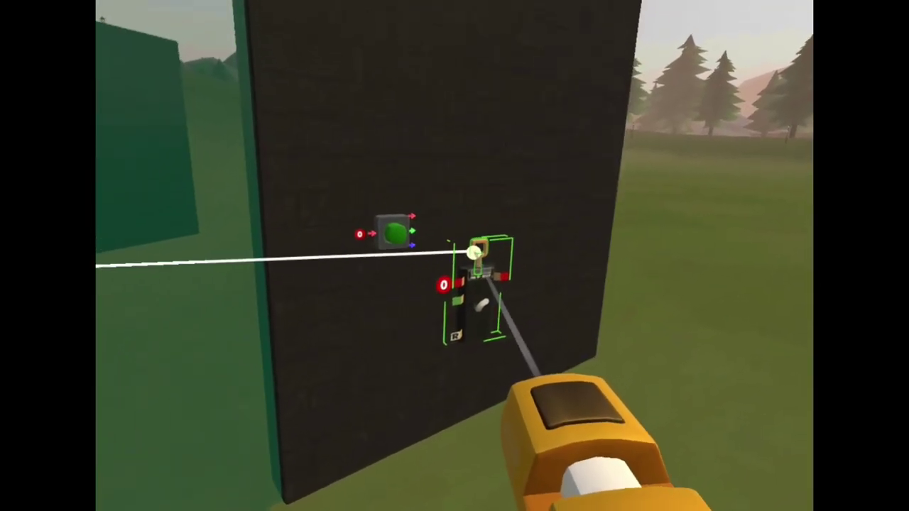
left_click(474, 252)
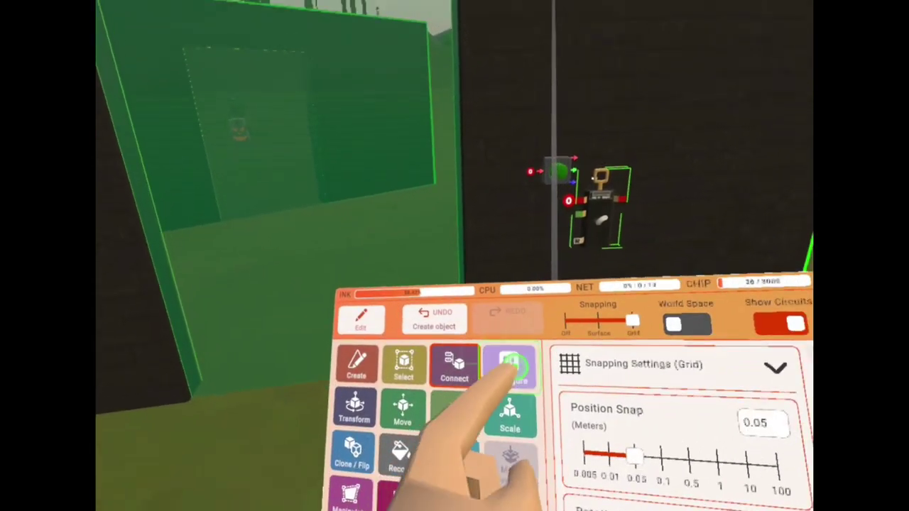
left_click(524, 319)
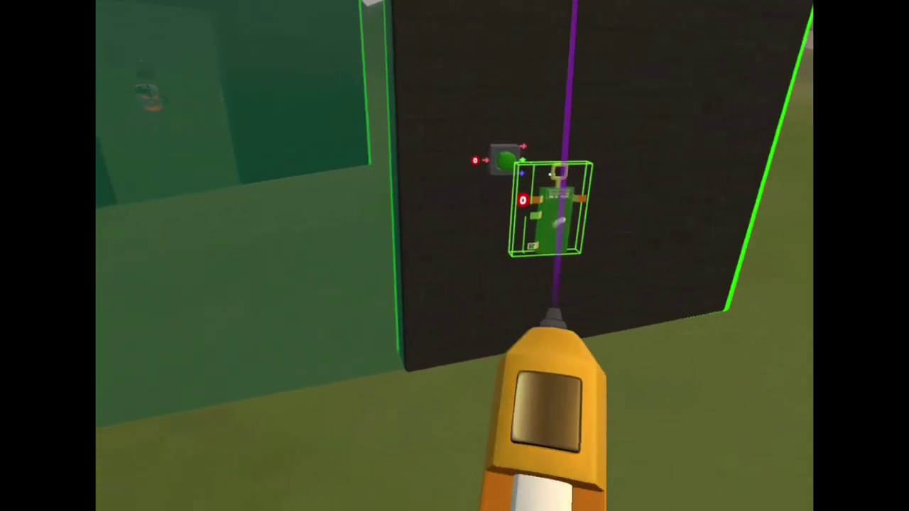
Turn on Stop at End for the animation gizmo, keeping Loop playback at 100% speed.
left_click(543, 277)
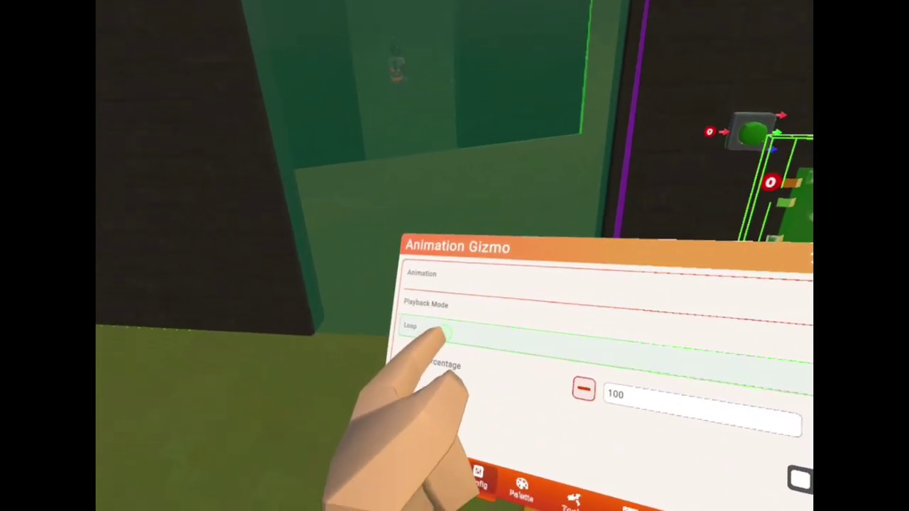
left_click(454, 327)
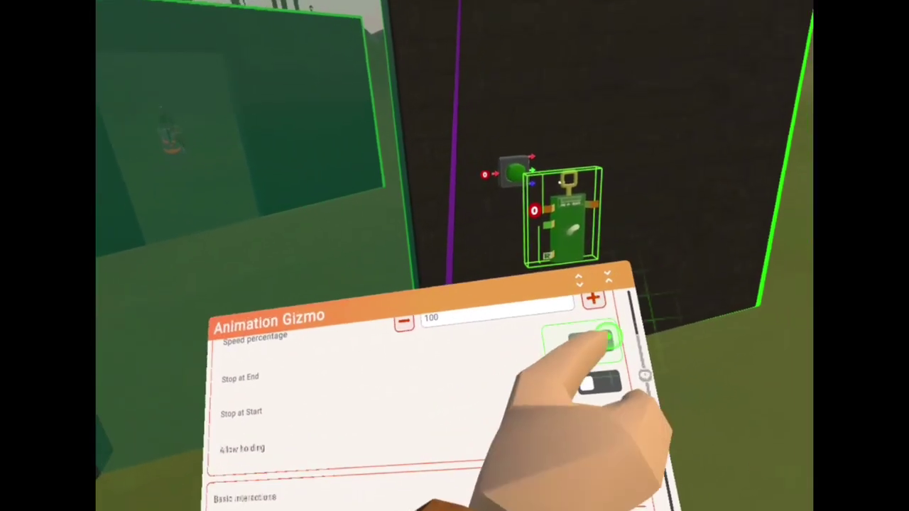
left_click(799, 341)
left_click(559, 313)
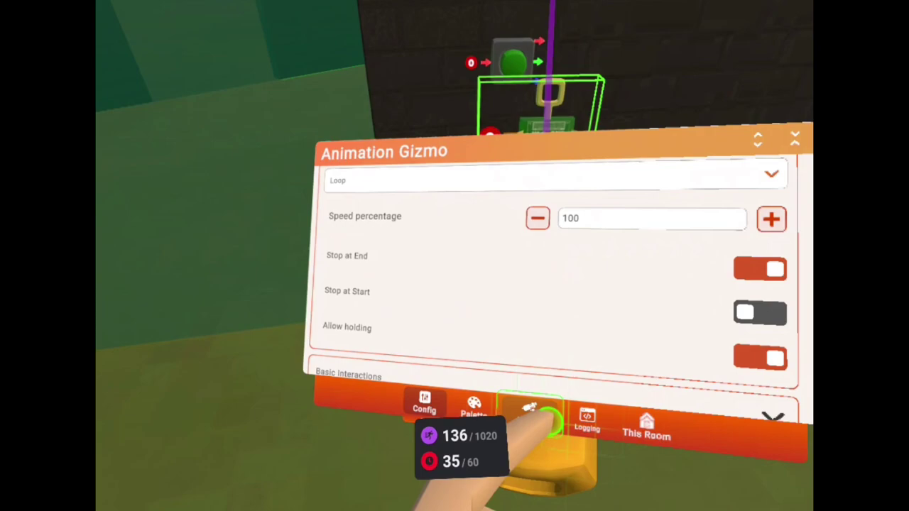
Reselect the animation gizmo chip and reopen its settings.
left_click(533, 419)
left_click(412, 313)
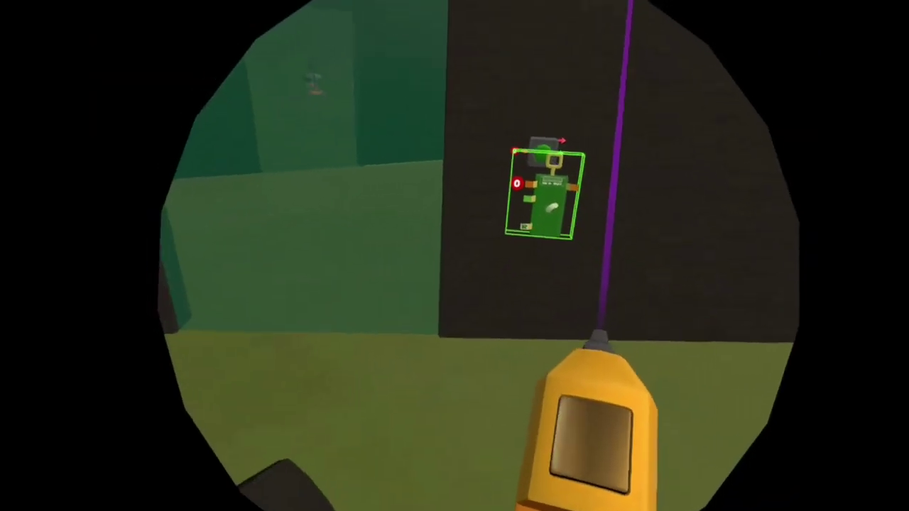
left_click(543, 192)
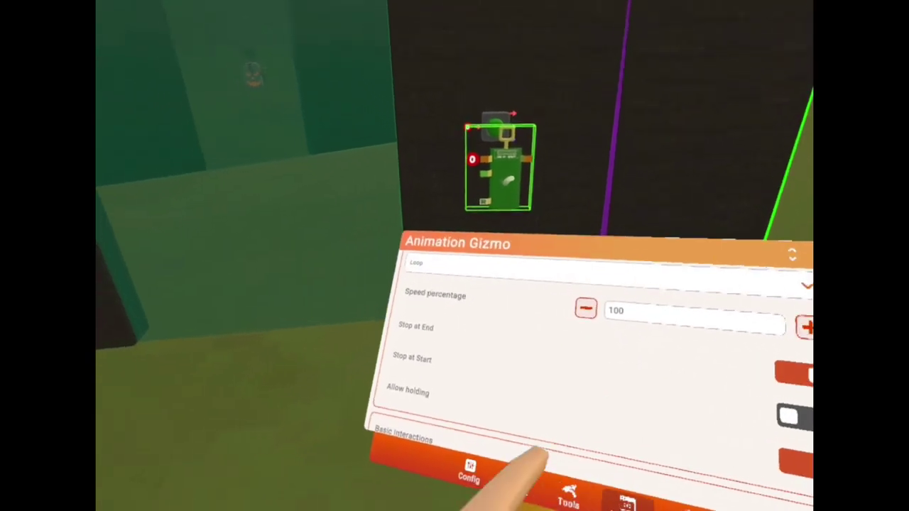
Open the maker pen's Animation settings, then put the menu away to resume building.
left_click(568, 490)
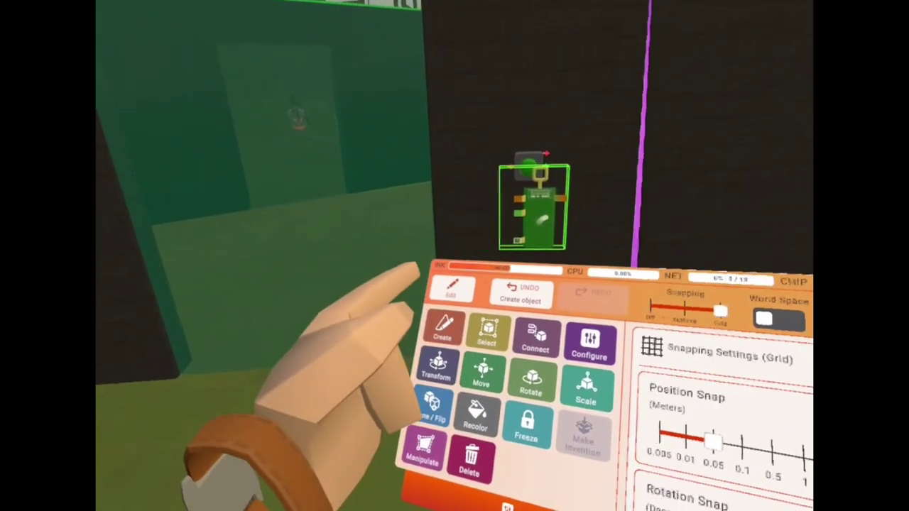
left_click(445, 312)
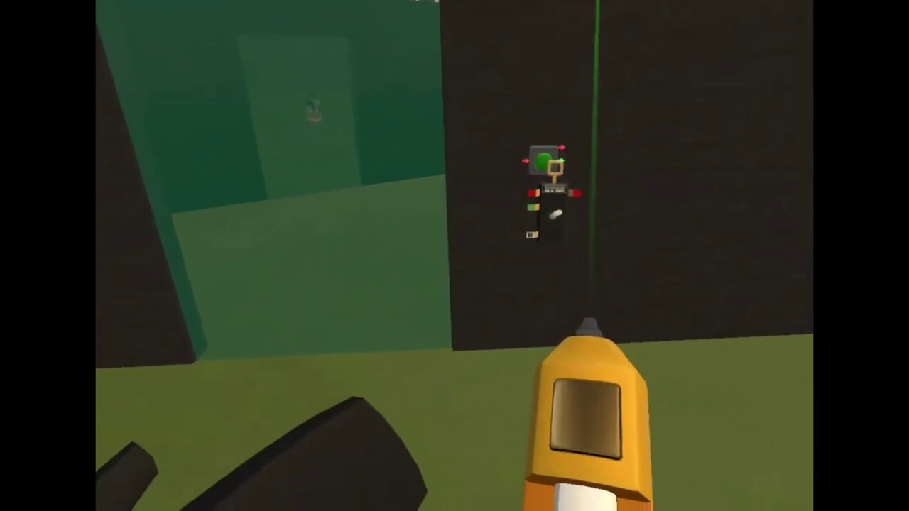
left_click(518, 225)
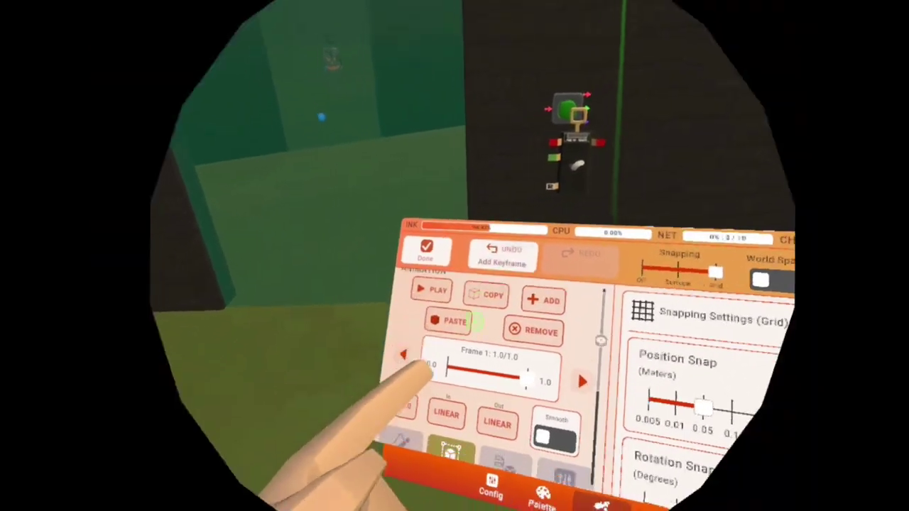
left_click_drag(376, 405, 450, 395)
left_click(467, 385)
Select the green glass door and slide it sideways out of the doorway.
left_click(466, 209)
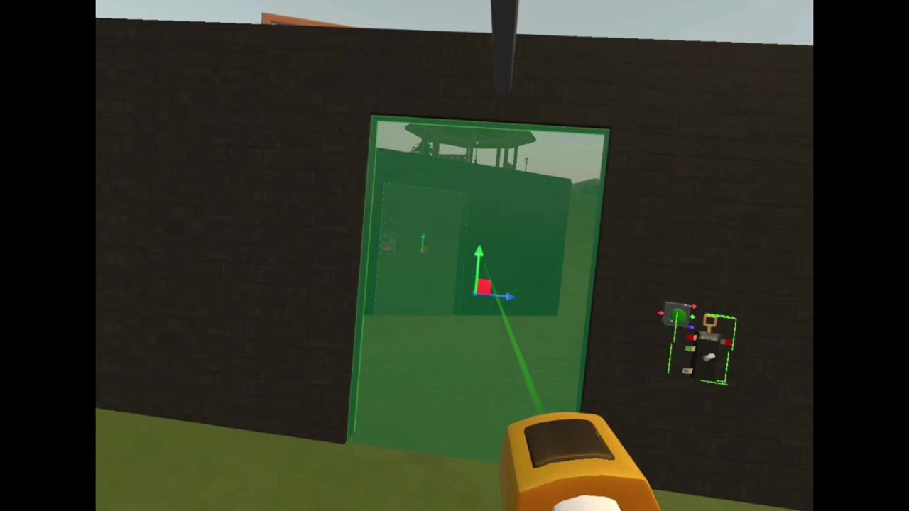
left_click_drag(490, 252, 448, 238)
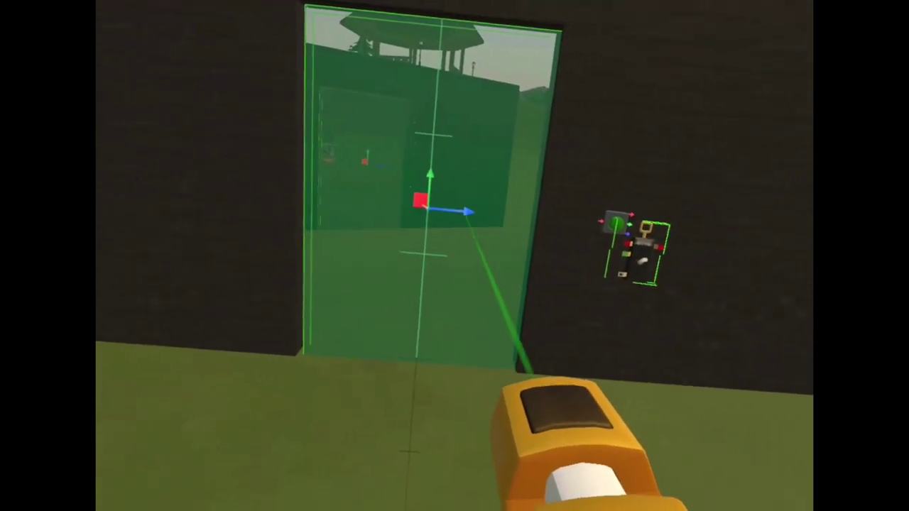
left_click_drag(419, 198, 459, 195)
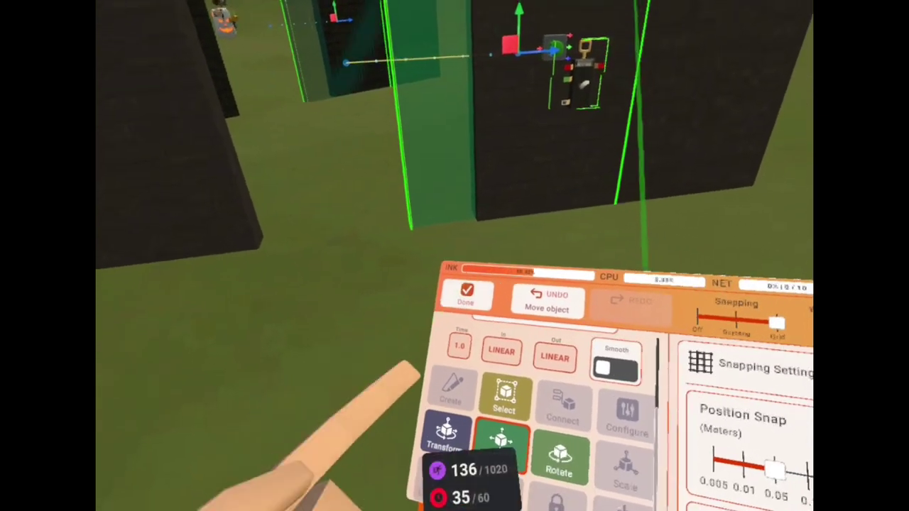
Move the Animation Gizmo chip to sit left of the toggle button and reopen the palette.
left_click(473, 323)
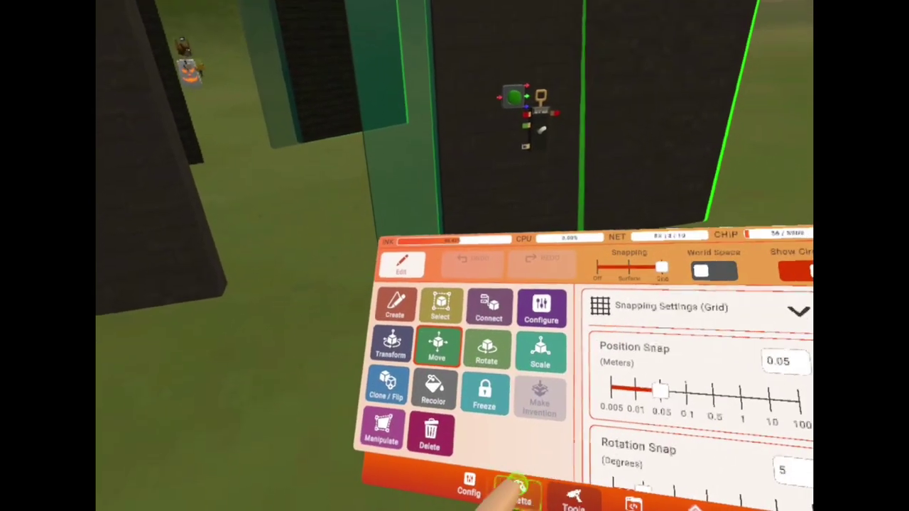
left_click(465, 387)
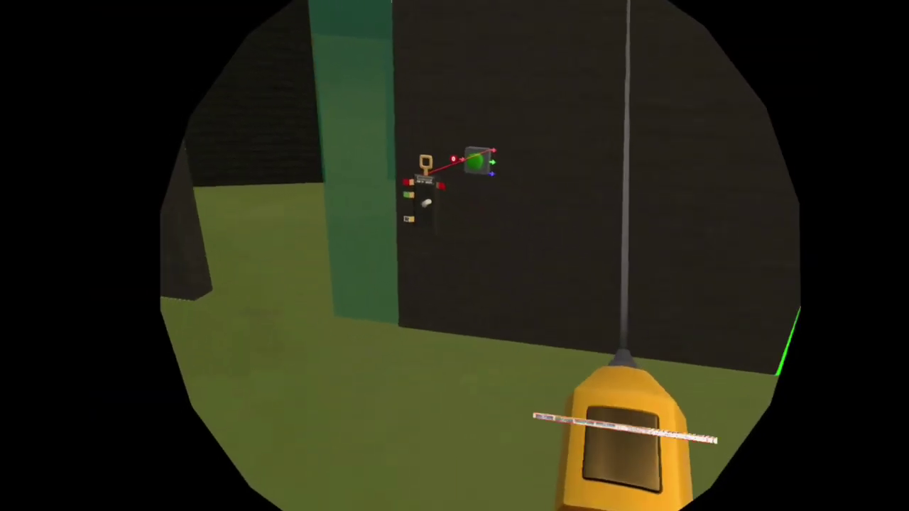
left_click(534, 489)
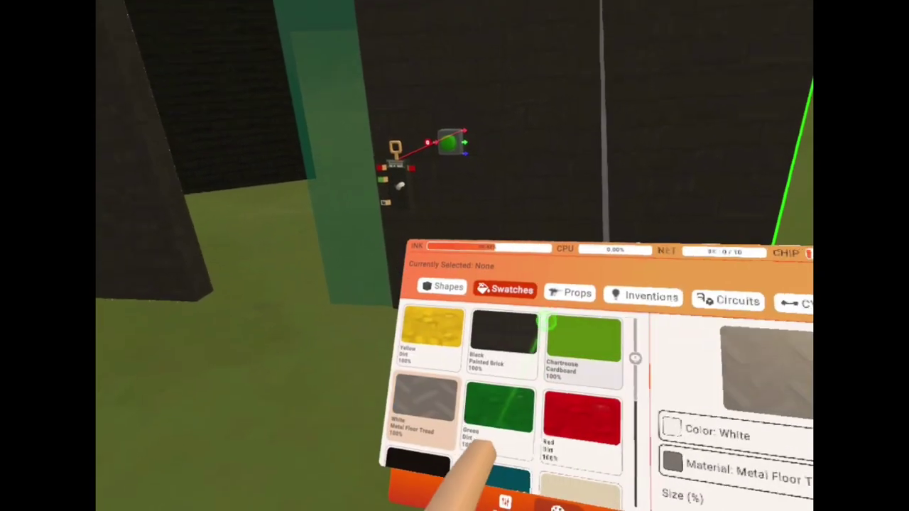
Spawn a second Animation Gizmo from the palette and place it beside the first chip.
left_click(430, 306)
left_click(592, 272)
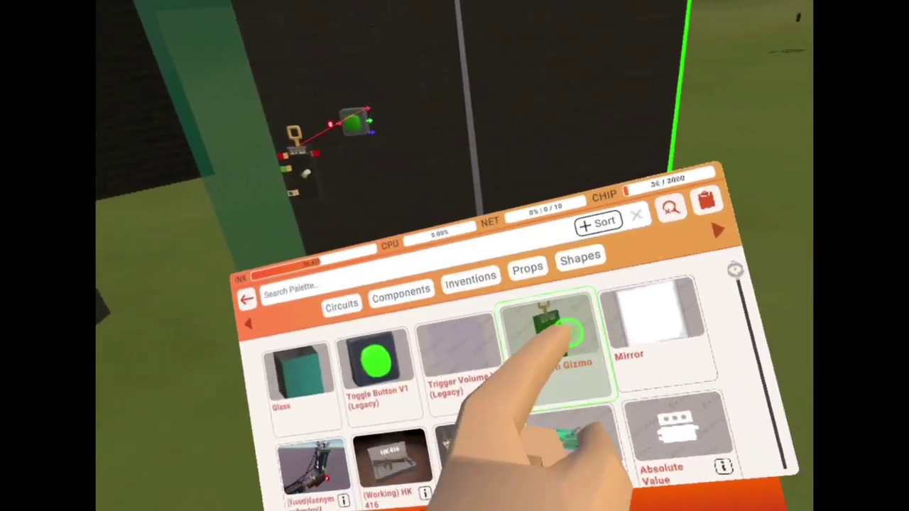
left_click(675, 326)
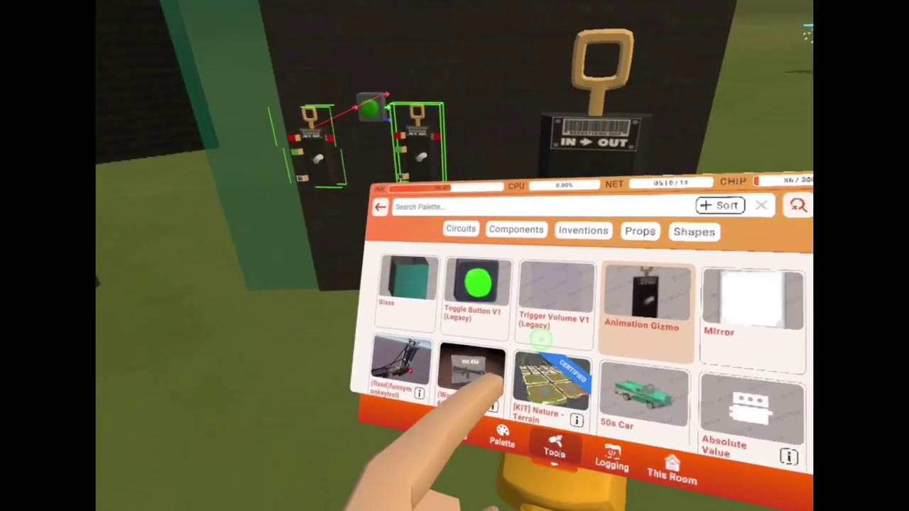
left_click(554, 447)
left_click(487, 294)
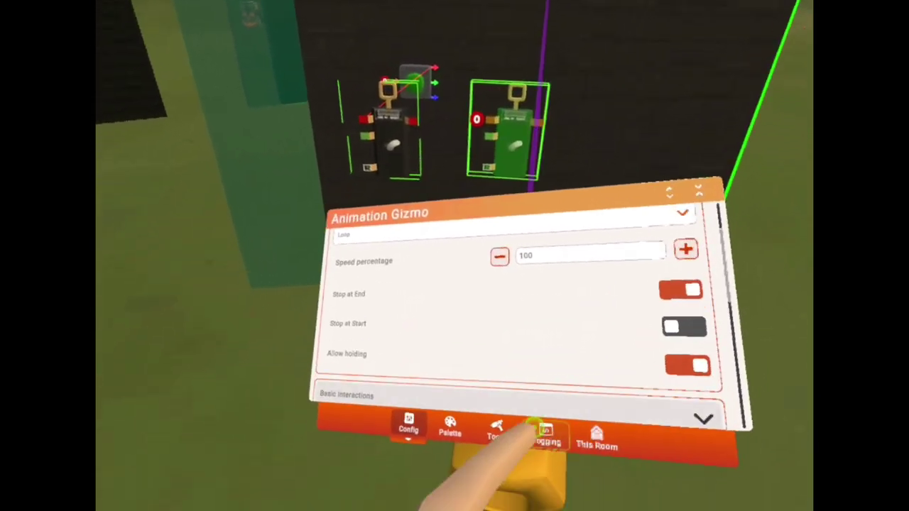
left_click(536, 426)
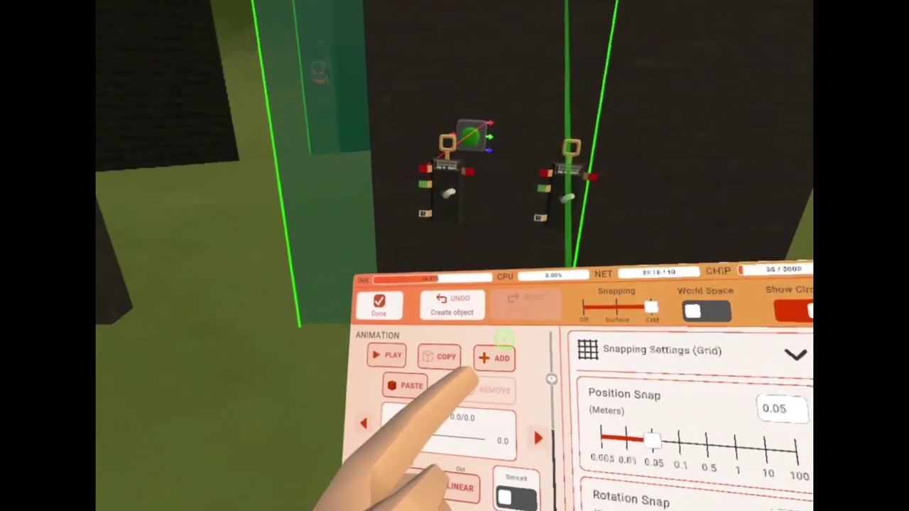
Add a keyframe on the second gizmo, then select the glass door and switch to Move.
left_click(497, 362)
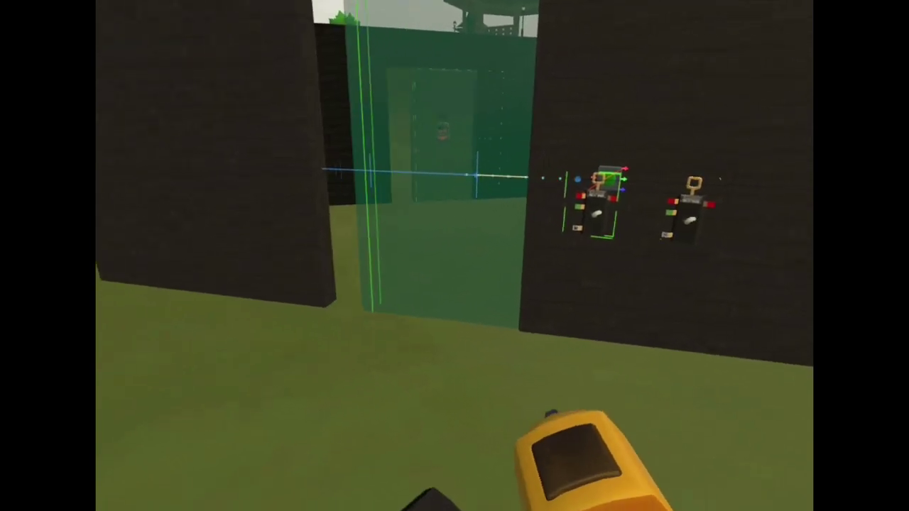
left_click(434, 153)
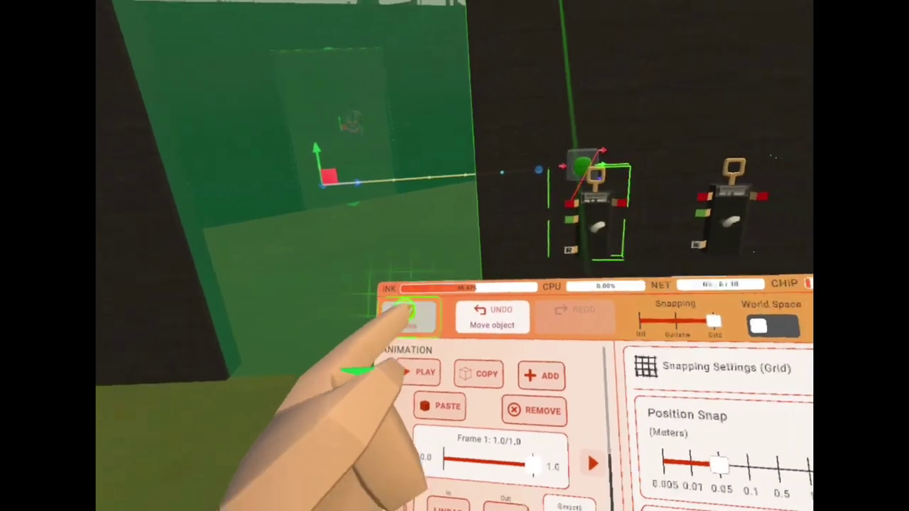
left_click(406, 315)
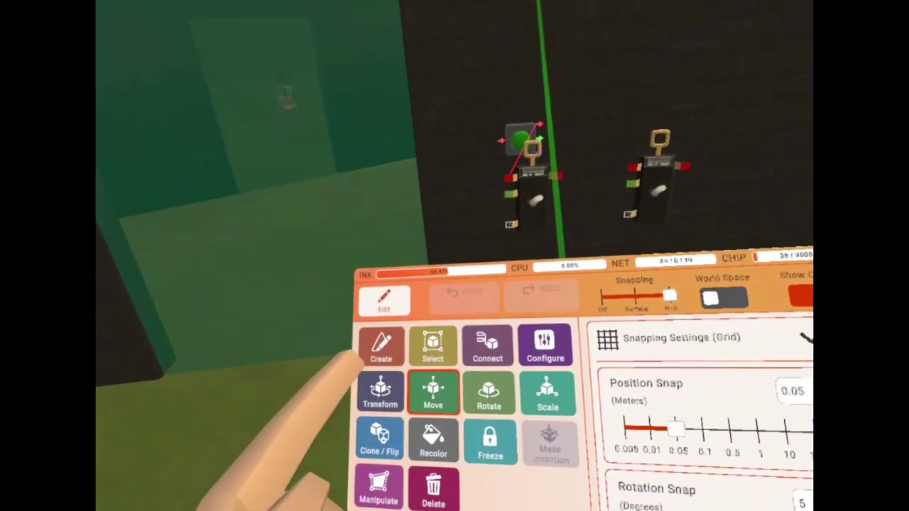
key("Escape")
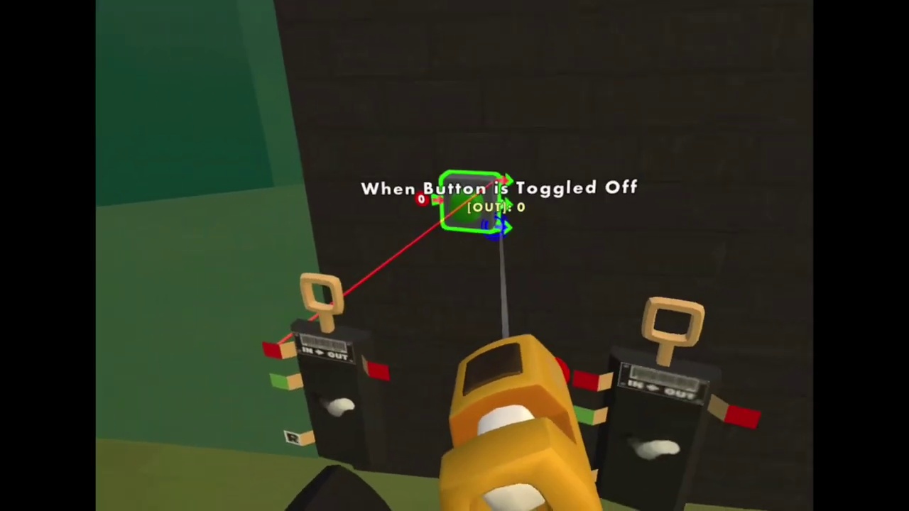
Wire the toggle button's output to the second Animation Gizmo's input.
left_click_drag(487, 223, 455, 245)
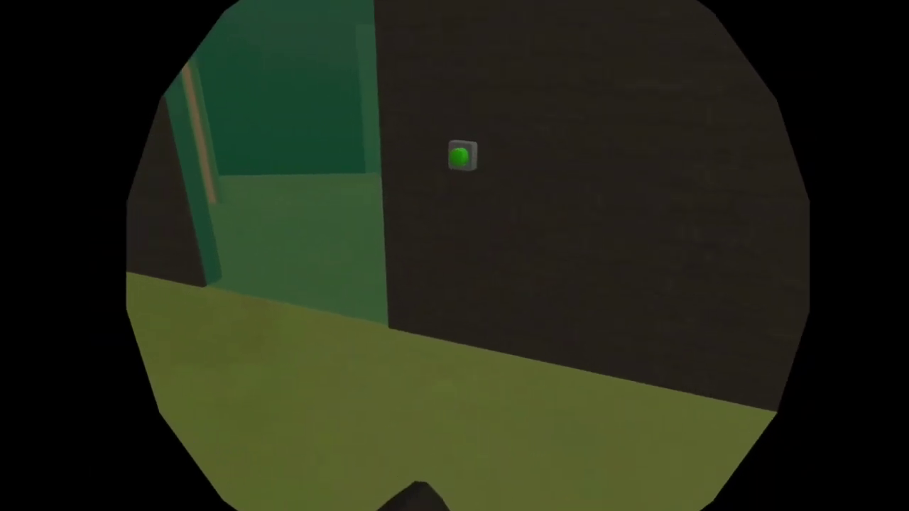